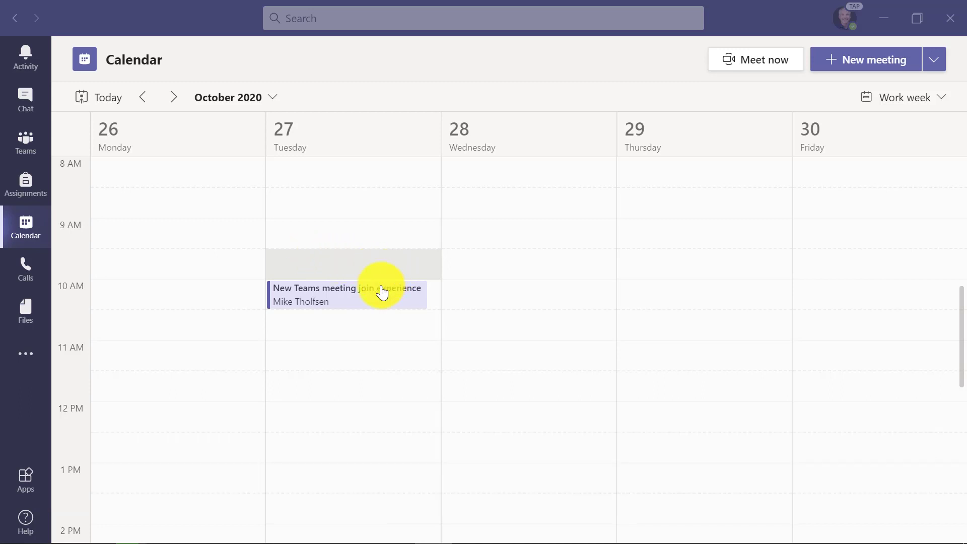
# Step: Open the join options of the "New Teams meeting join experience" meeting on October 27 and turn the camera on
pyautogui.click(362, 297)
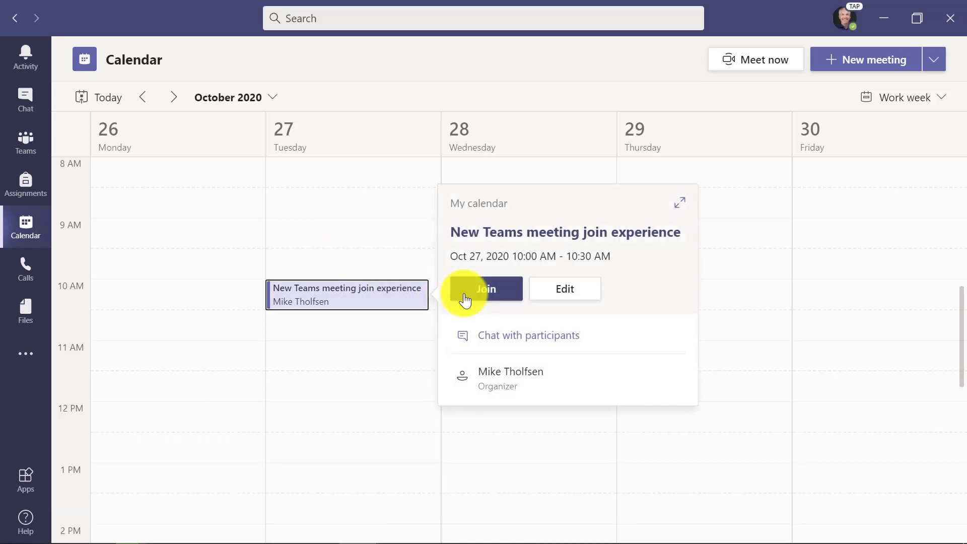
pyautogui.click(498, 297)
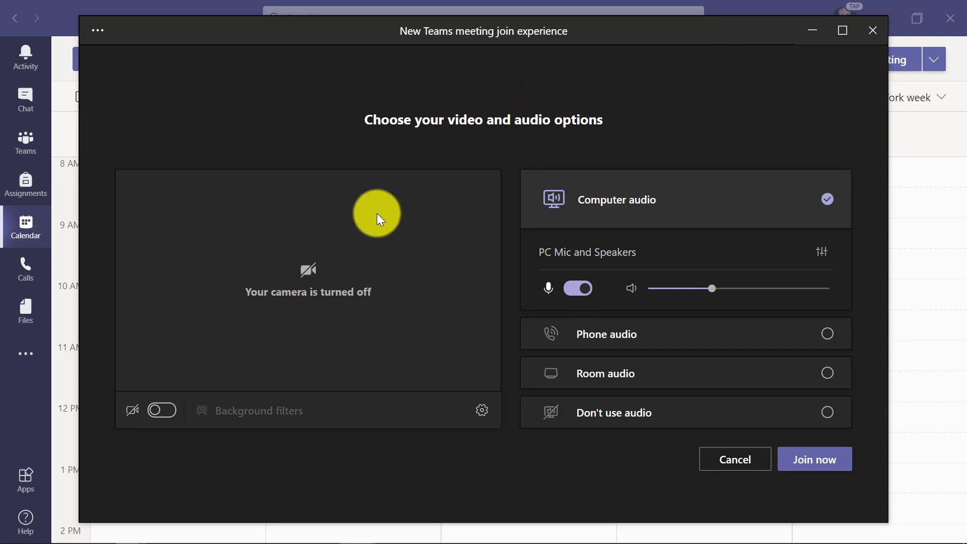
pyautogui.click(163, 410)
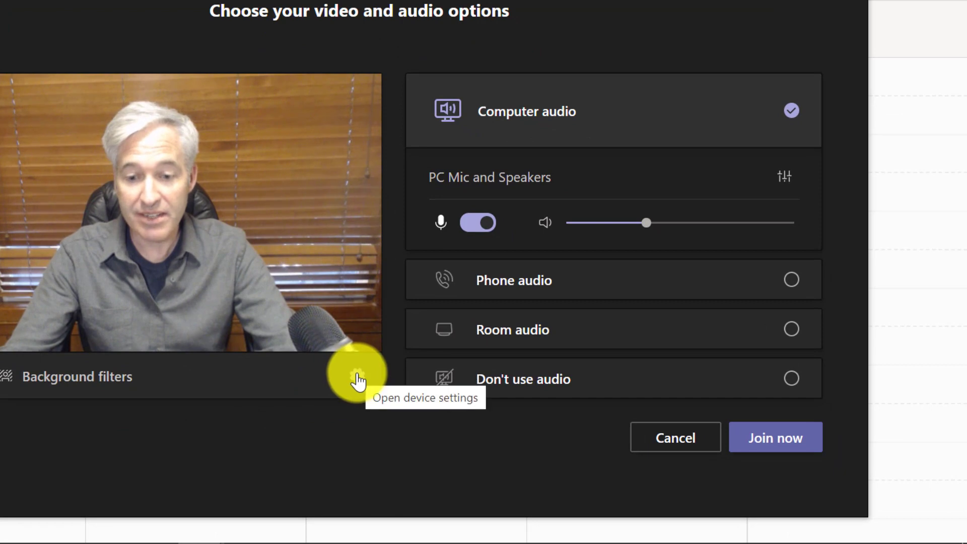
# Step: Switch the meeting camera to Microsoft Camera Front in the device settings
pyautogui.click(357, 378)
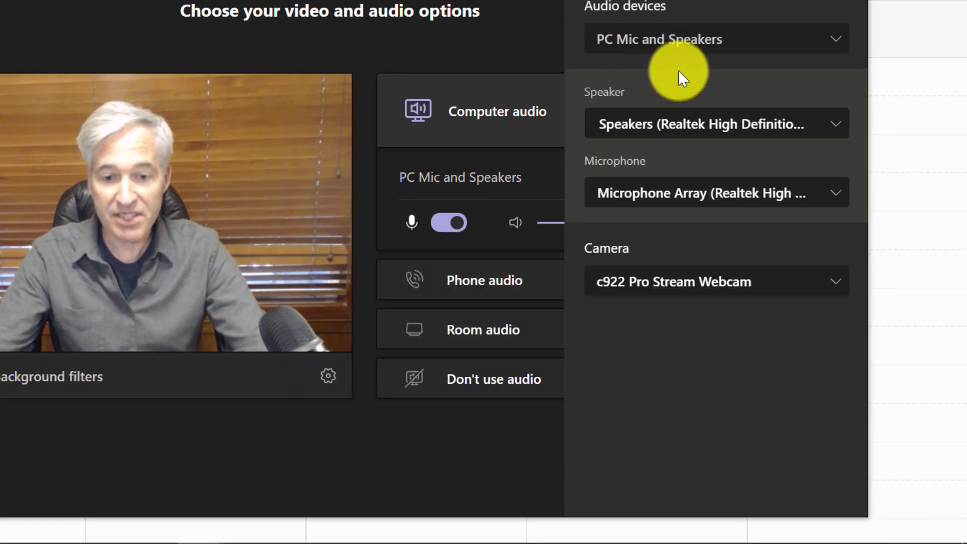
pyautogui.click(777, 292)
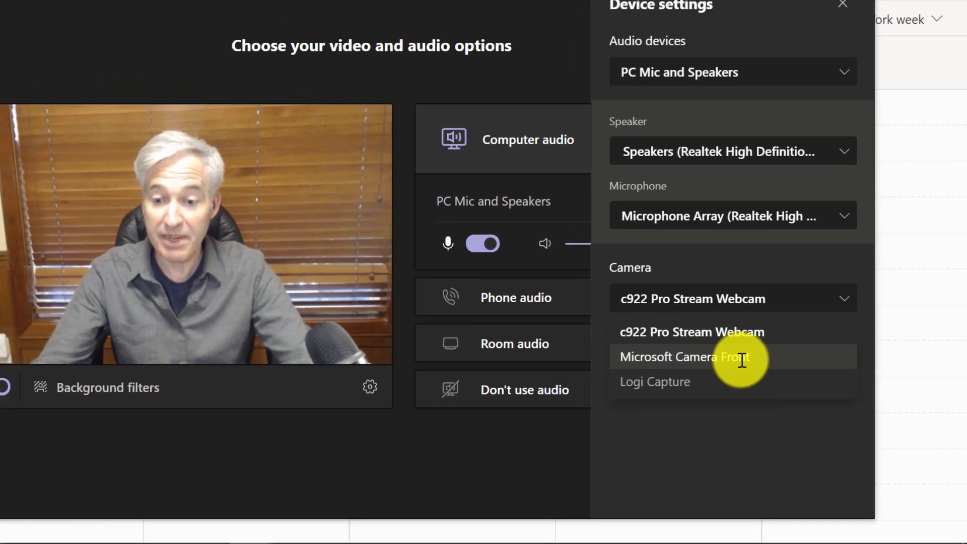
pyautogui.click(742, 359)
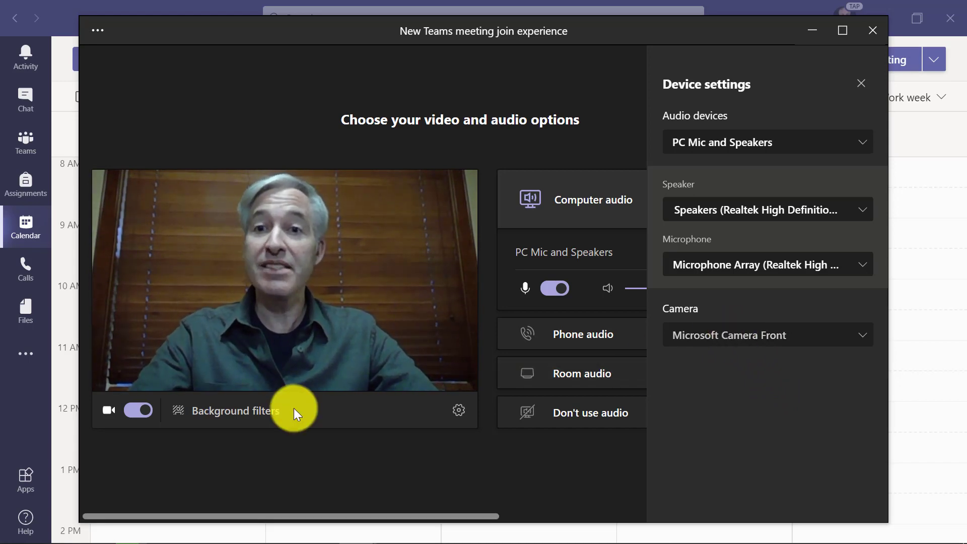
# Step: Try the Blur effect and the illustrated suspension bridge image as video background filters
pyautogui.click(224, 415)
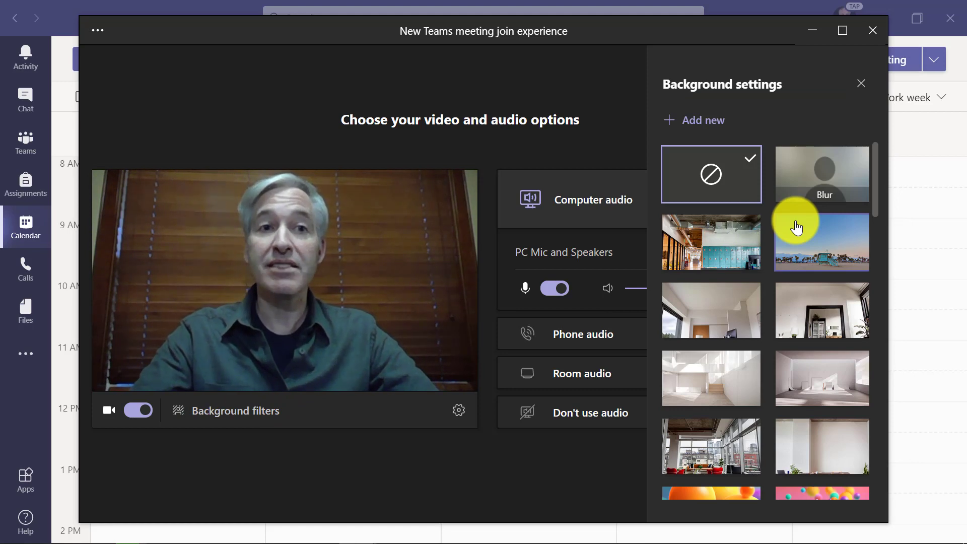
pyautogui.click(831, 190)
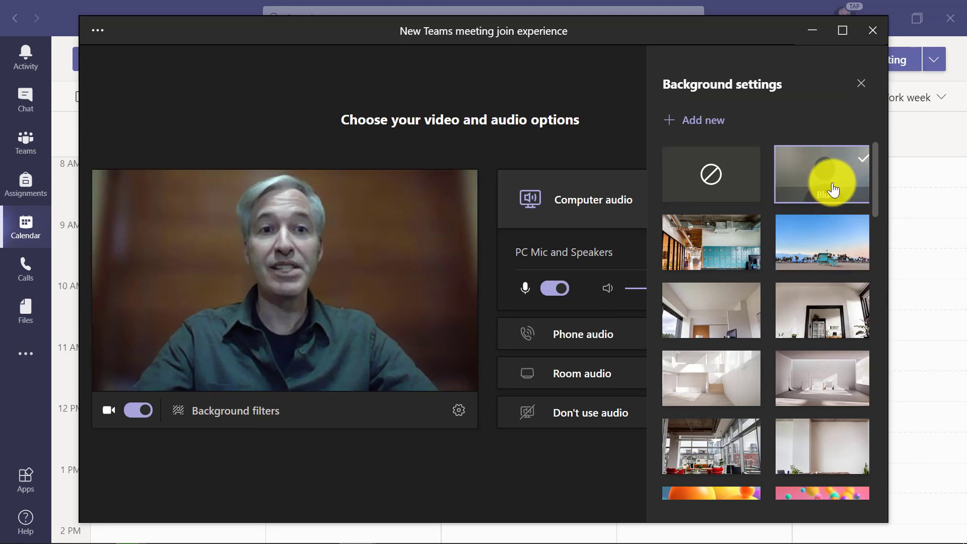
pyautogui.scroll(-4, 783, 311)
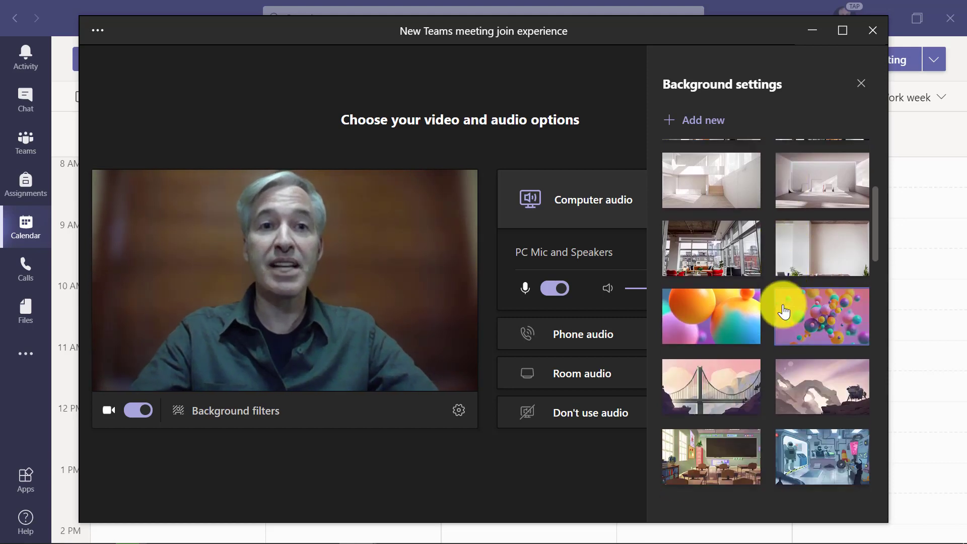
pyautogui.scroll(-1, 783, 310)
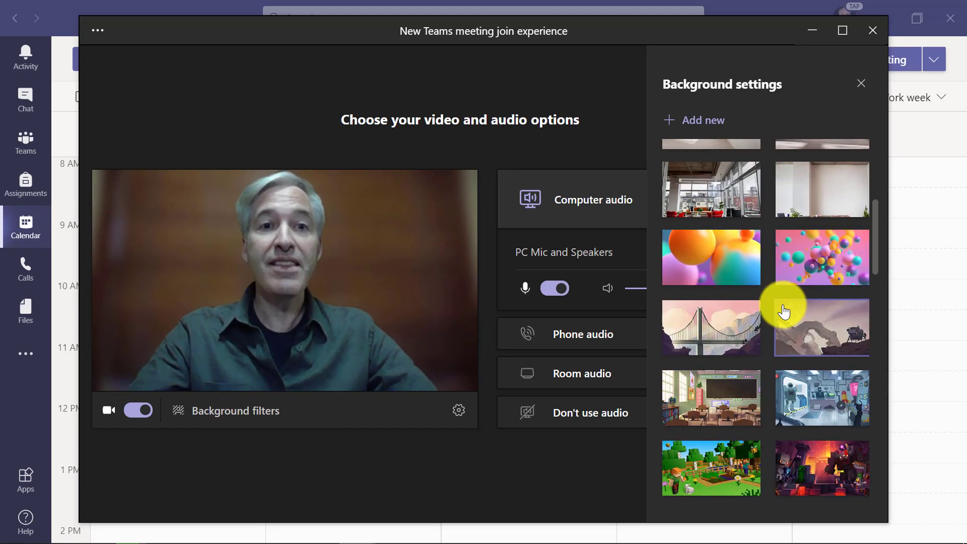
pyautogui.click(736, 330)
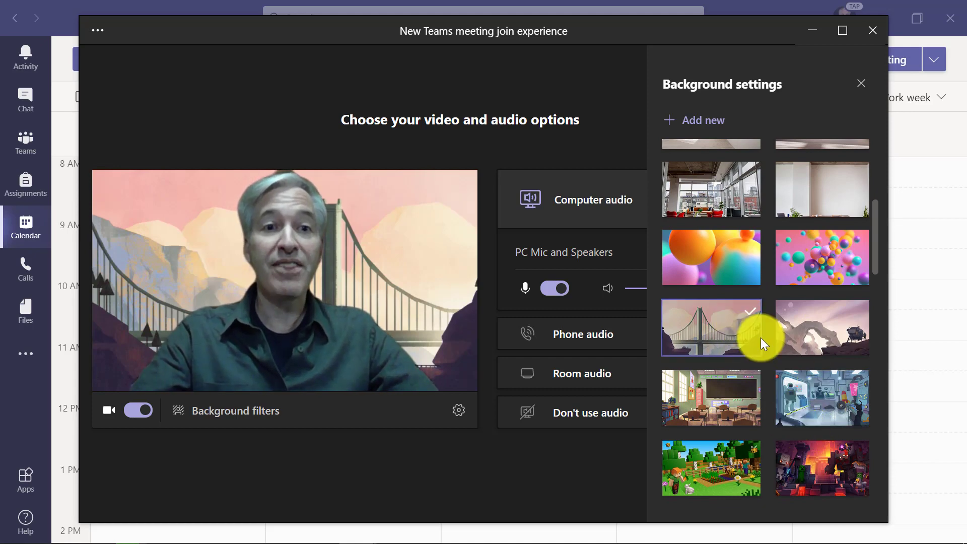
# Step: Try the laser-eyed cat mural and the orange planet scene as the video background
pyautogui.scroll(-3, 760, 337)
pyautogui.scroll(-2, 712, 345)
pyautogui.scroll(-3, 712, 352)
pyautogui.scroll(-3, 710, 348)
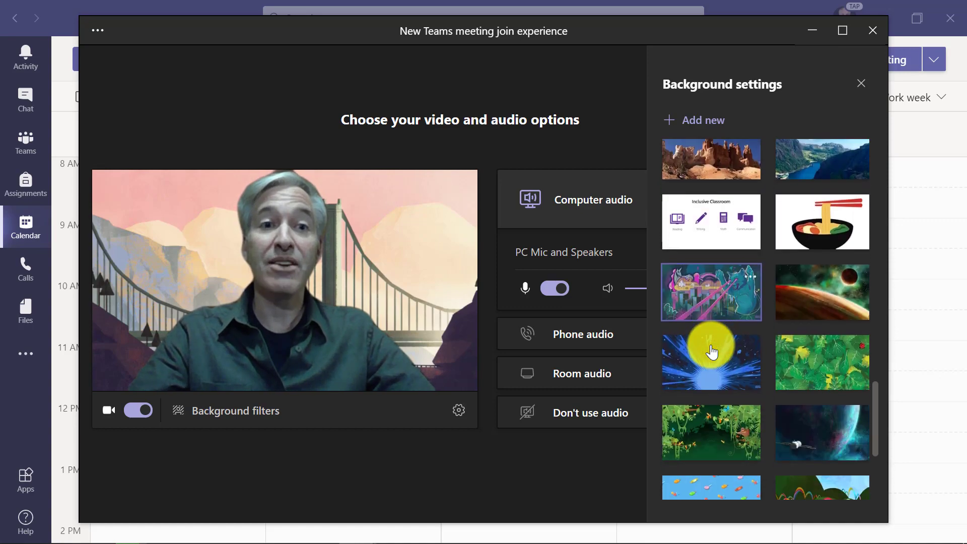
pyautogui.click(712, 285)
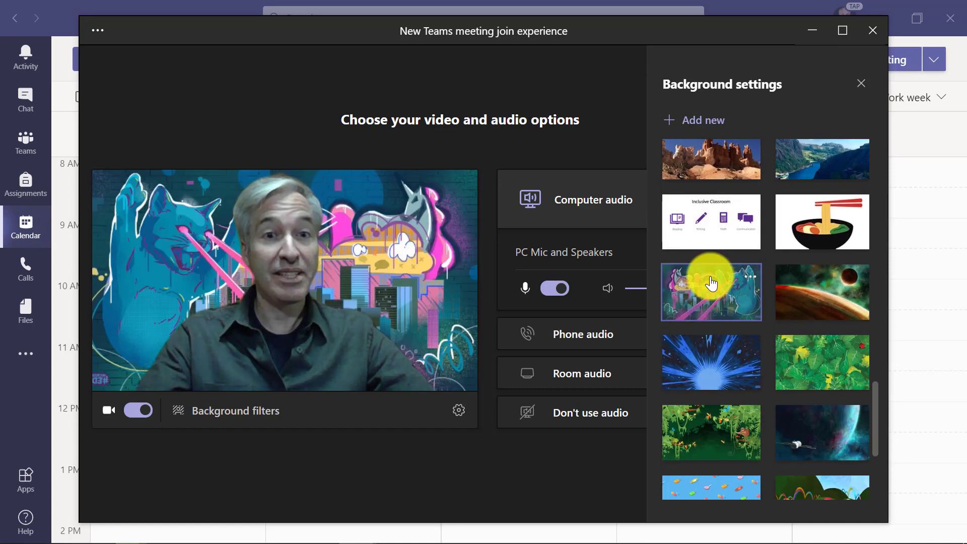
pyautogui.click(821, 303)
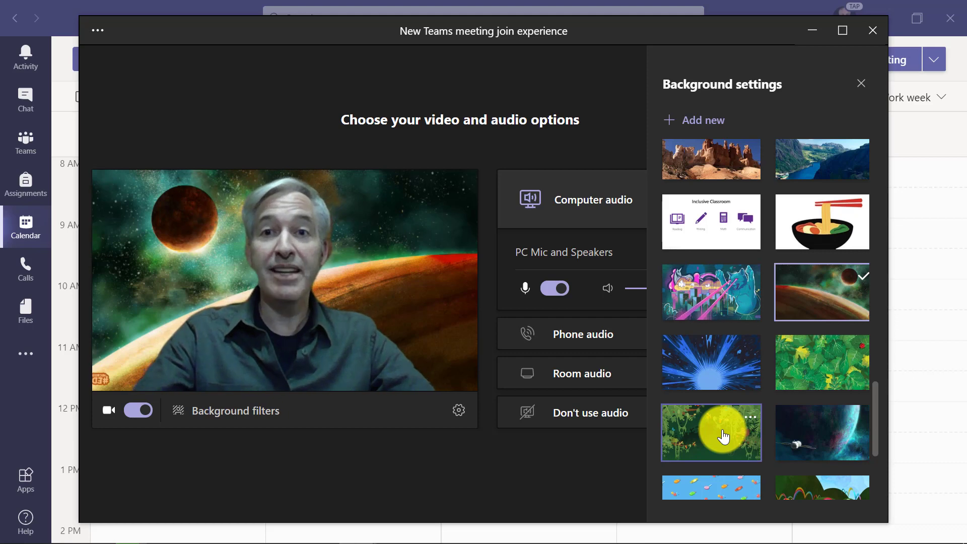
# Step: Apply the blue starburst image as the video background and close the background settings
pyautogui.click(711, 381)
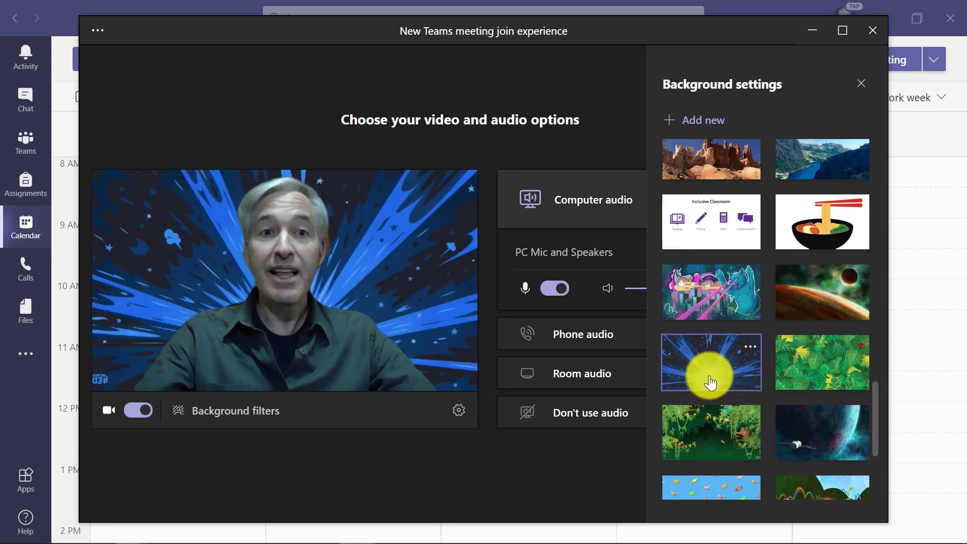
pyautogui.scroll(3, 794, 262)
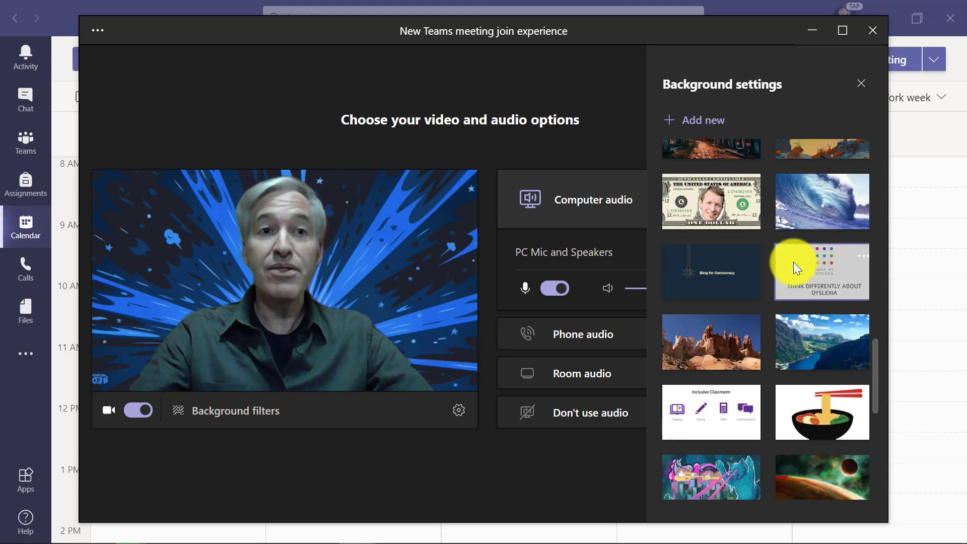
pyautogui.click(862, 90)
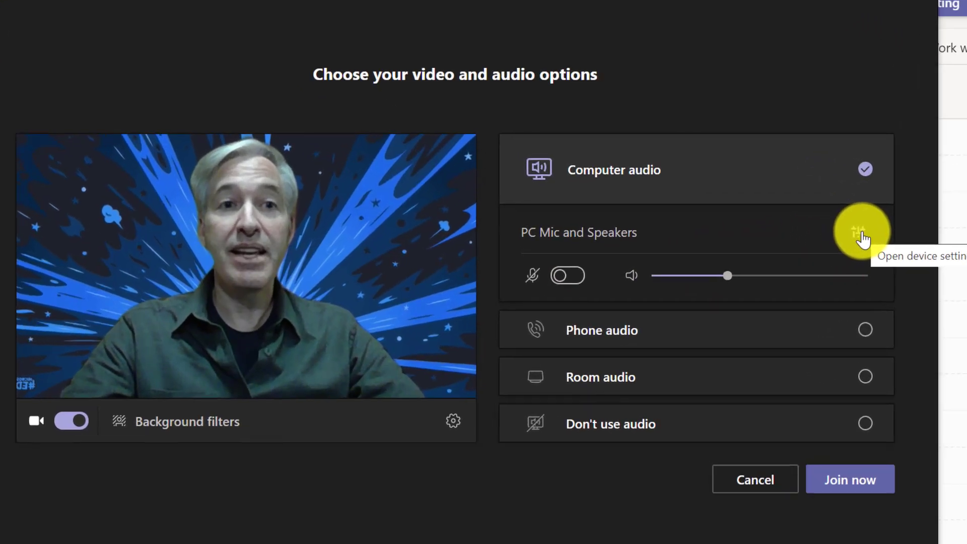
# Step: Set the meeting's audio device to Yeti Stereo Microphone in the device settings
pyautogui.click(858, 233)
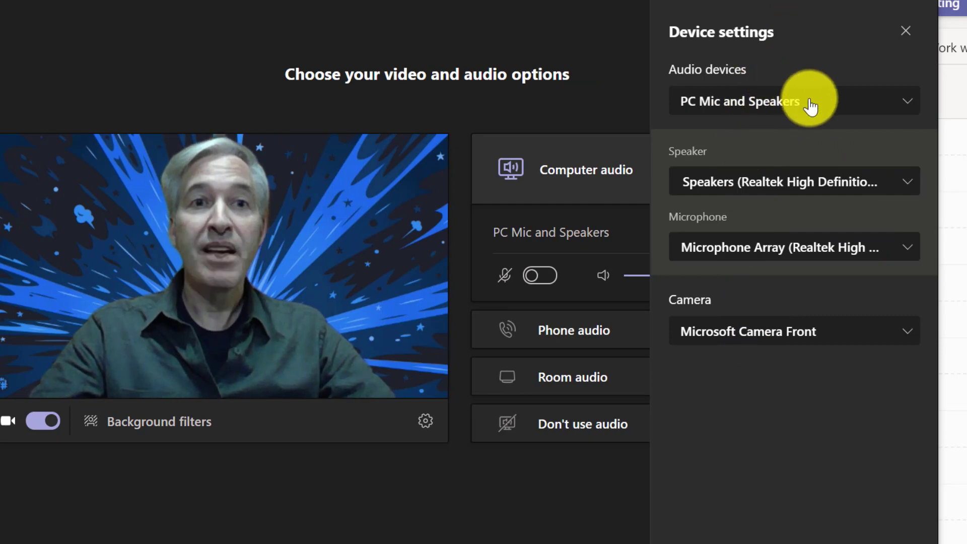
pyautogui.click(773, 106)
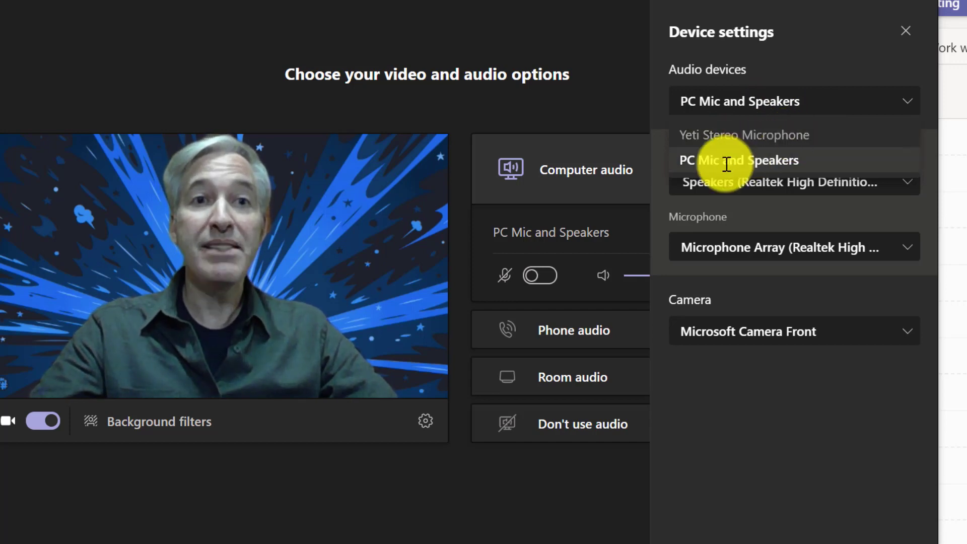
pyautogui.click(771, 135)
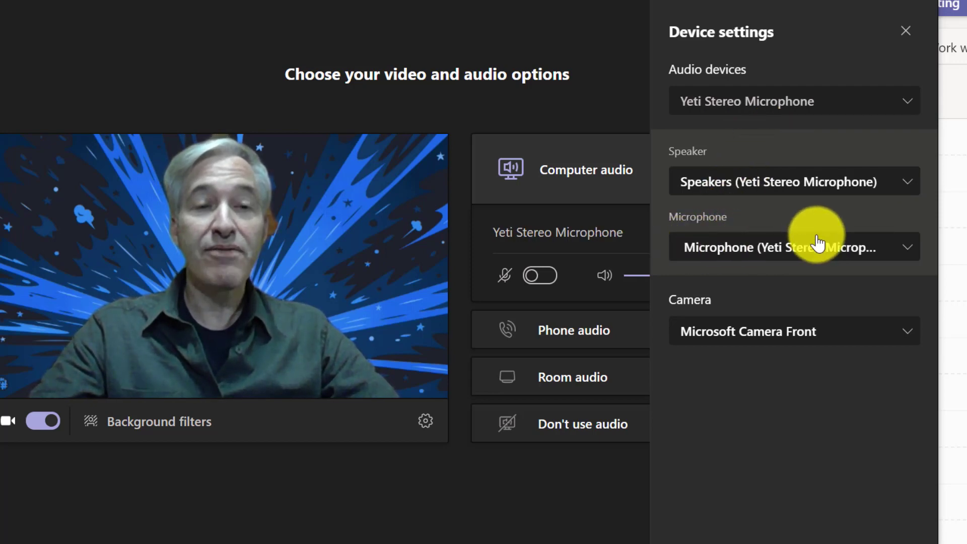
# Step: Change the speaker to Speakers (Realtek High Definition Audio(SST)) and close the device settings
pyautogui.click(771, 183)
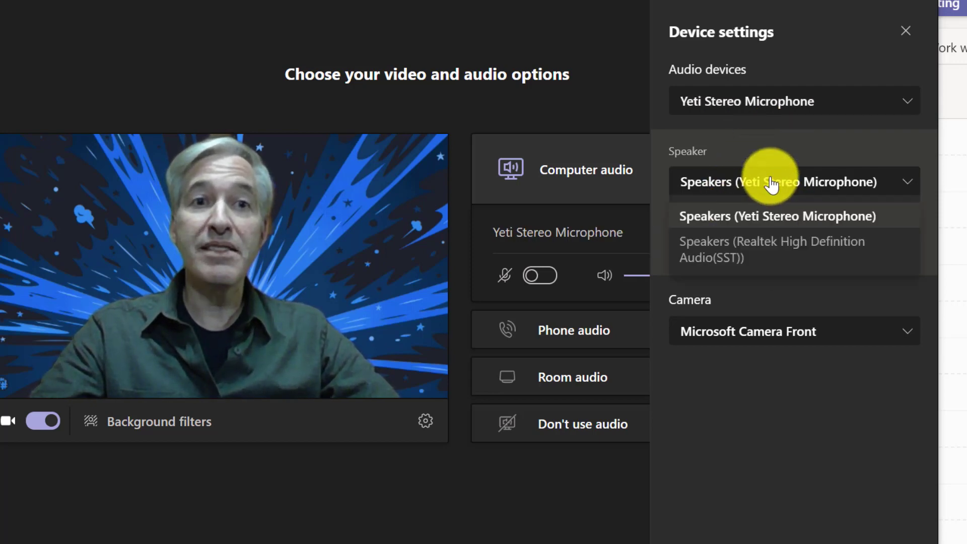
pyautogui.click(738, 242)
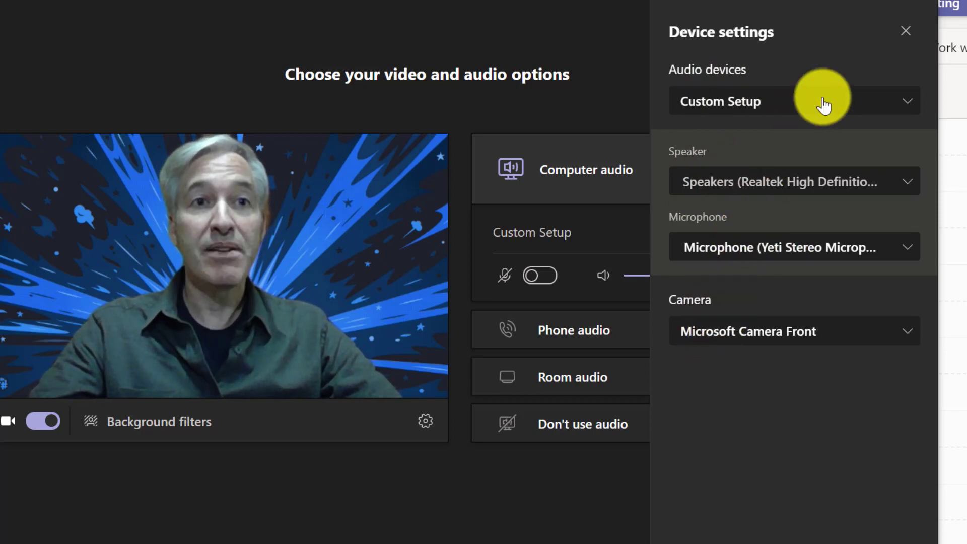
pyautogui.click(906, 30)
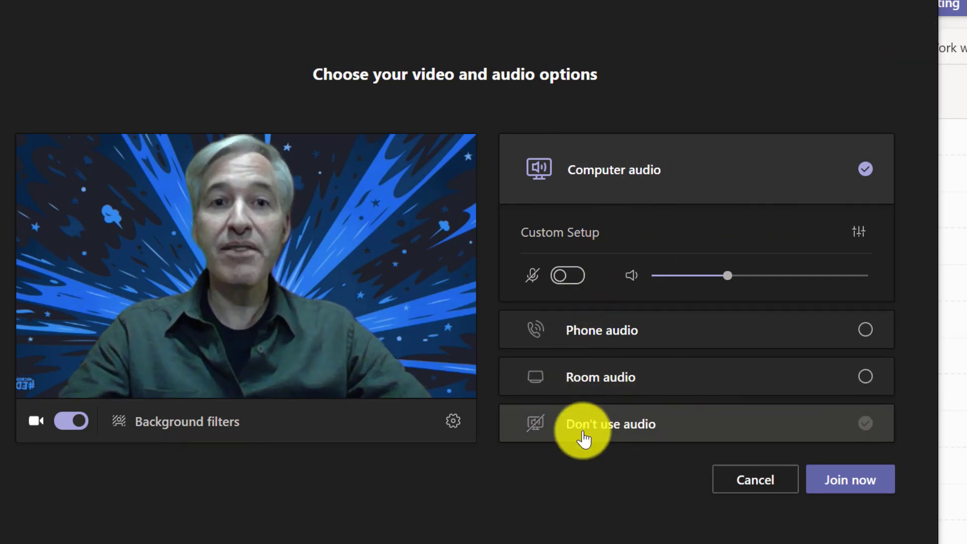
# Step: Try the "Don't use audio" and Room audio options for joining the meeting
pyautogui.click(665, 432)
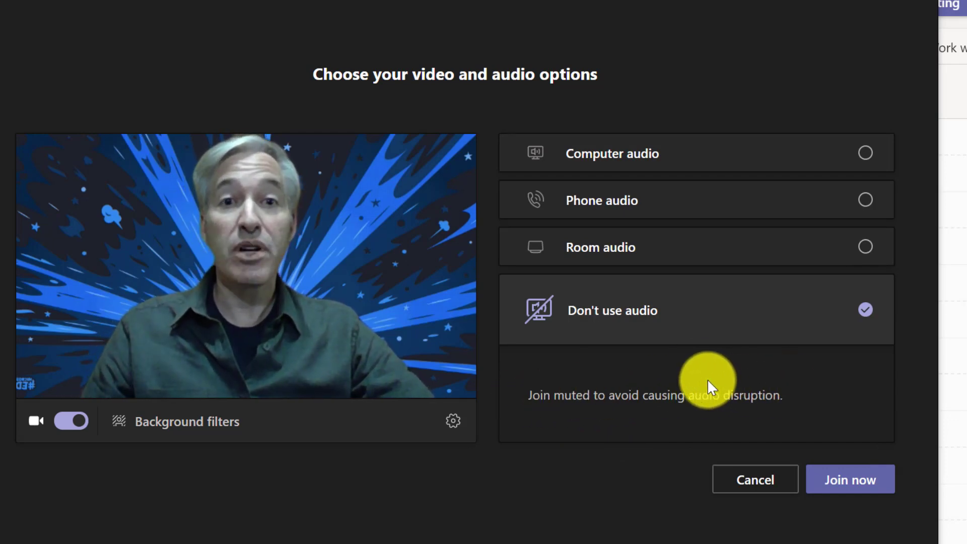
pyautogui.click(612, 261)
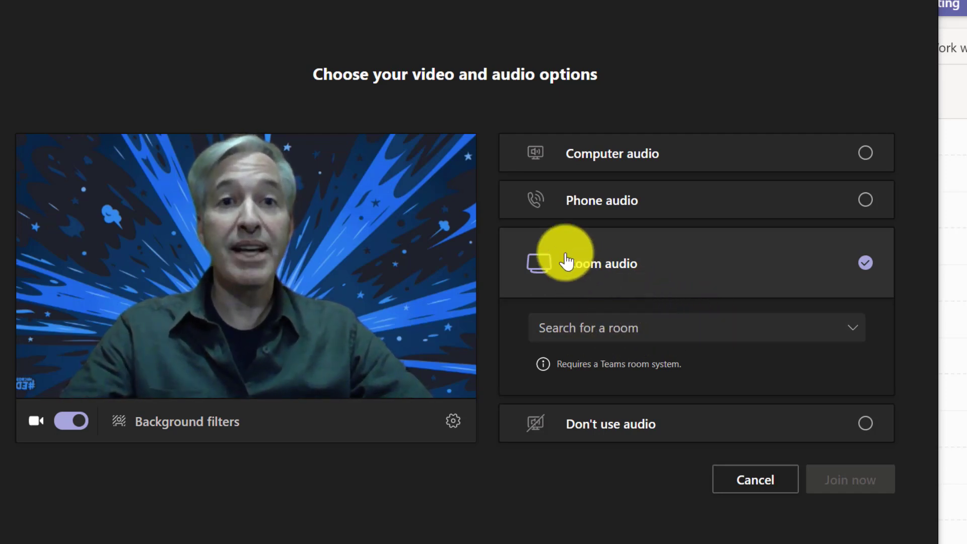
# Step: Select Phone audio as the audio option and join the meeting
pyautogui.click(597, 206)
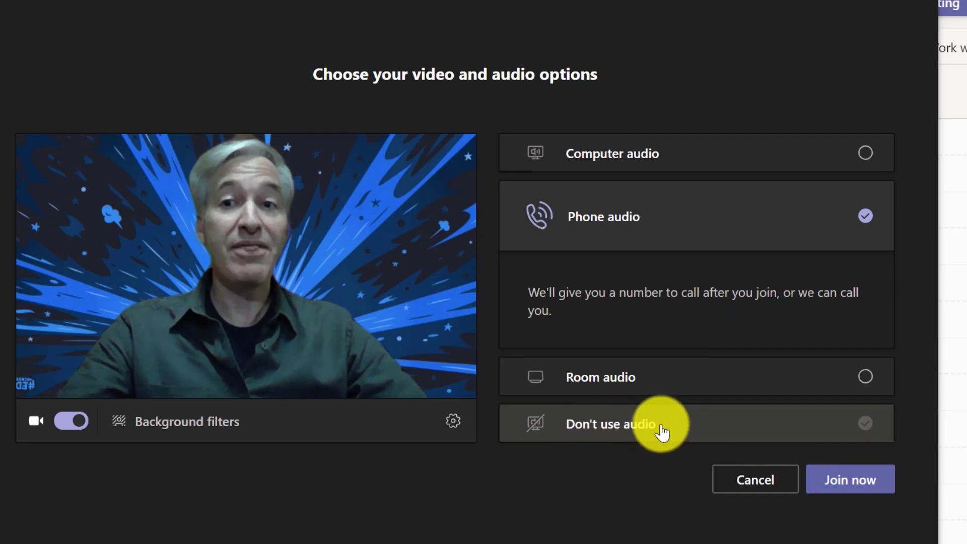
pyautogui.click(849, 483)
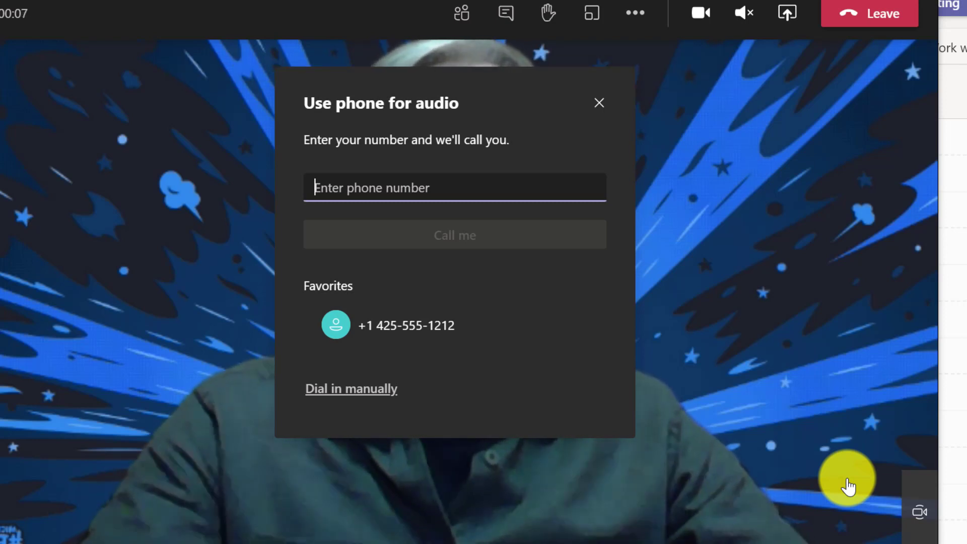
# Step: Enter the phone number for meeting audio and request a call to it
pyautogui.write('425-')
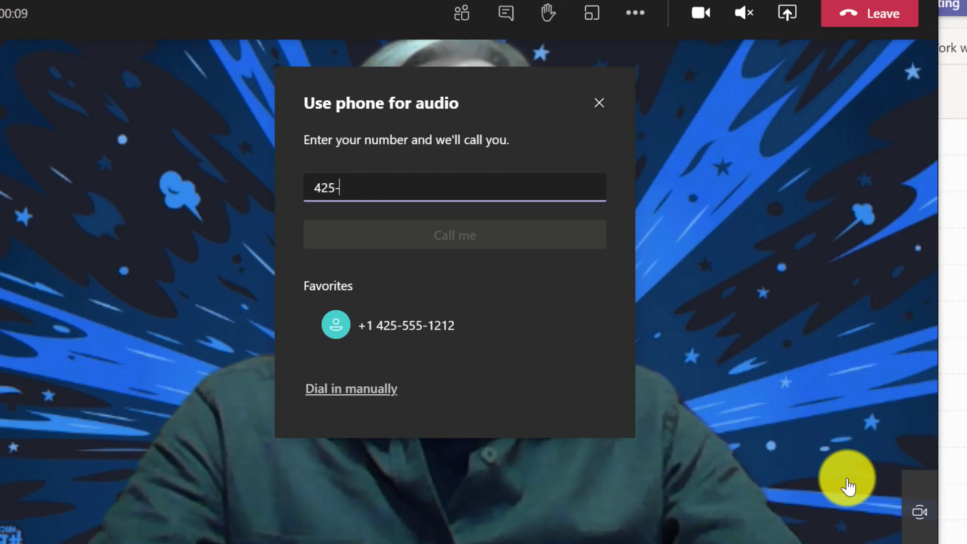
pyautogui.write('555-1212')
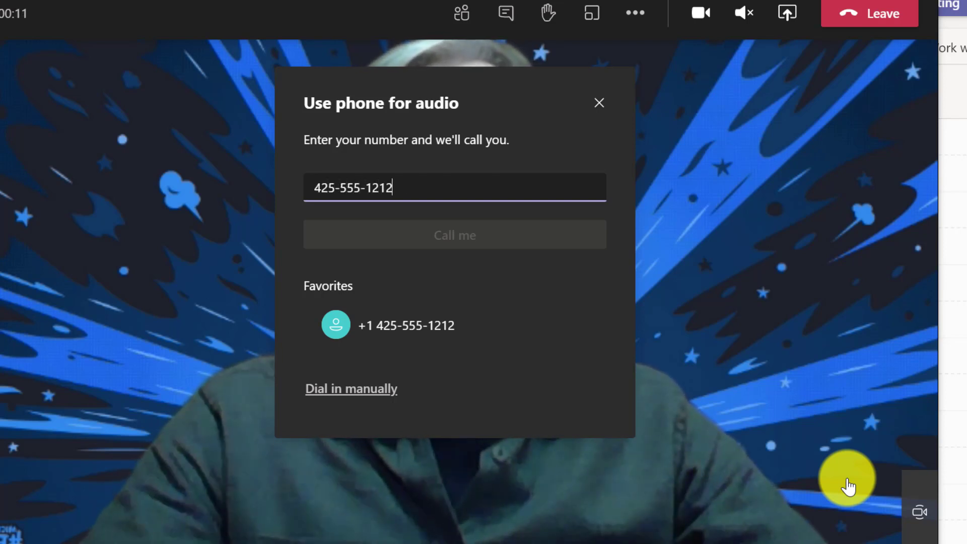
pyautogui.click(459, 236)
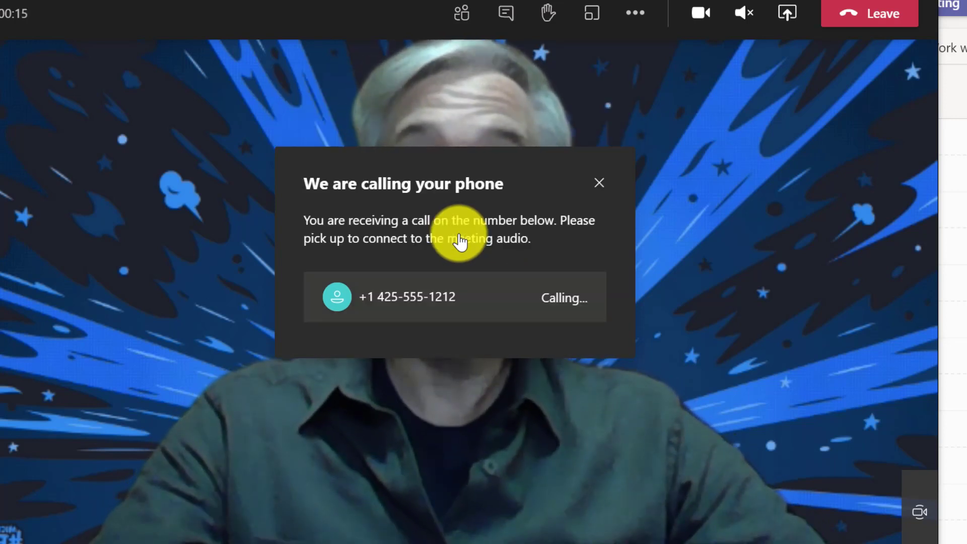